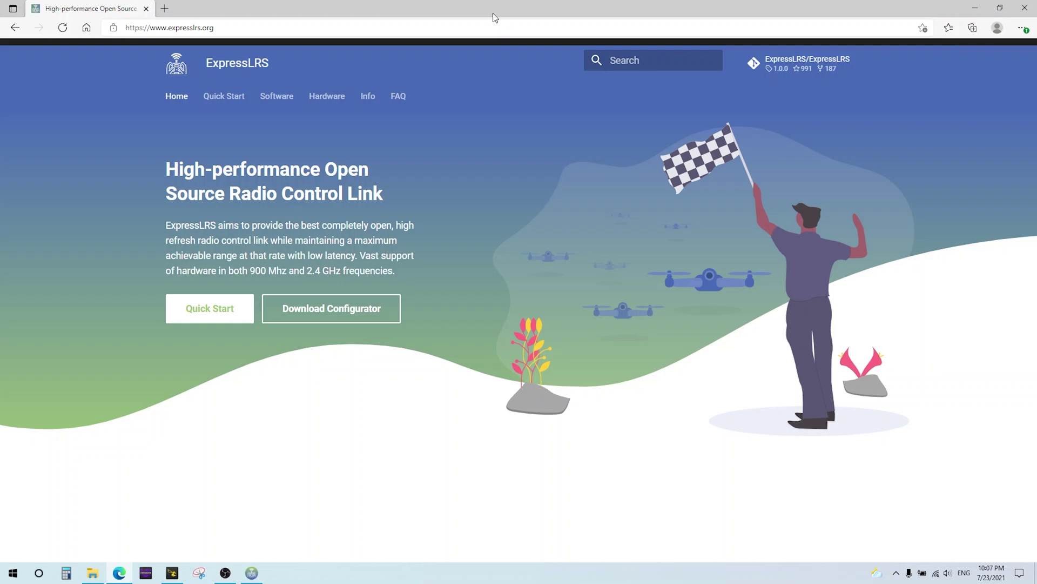
# Go to Quick Start and expand Flashing TX Modules to list Frsky R9M, ES900TX, Ghost TX and other guides
pyautogui.click(218, 103)
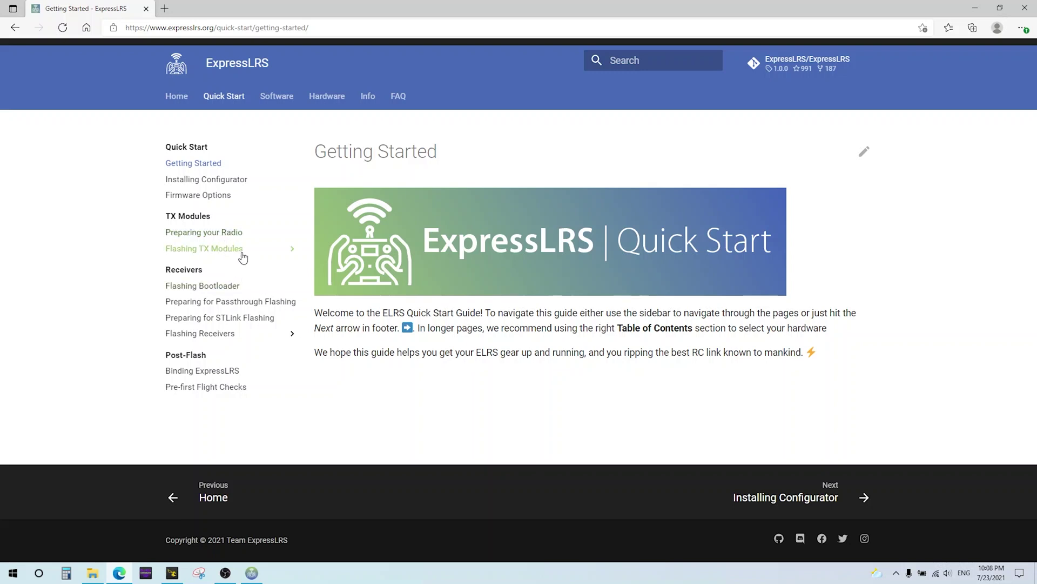
pyautogui.click(242, 251)
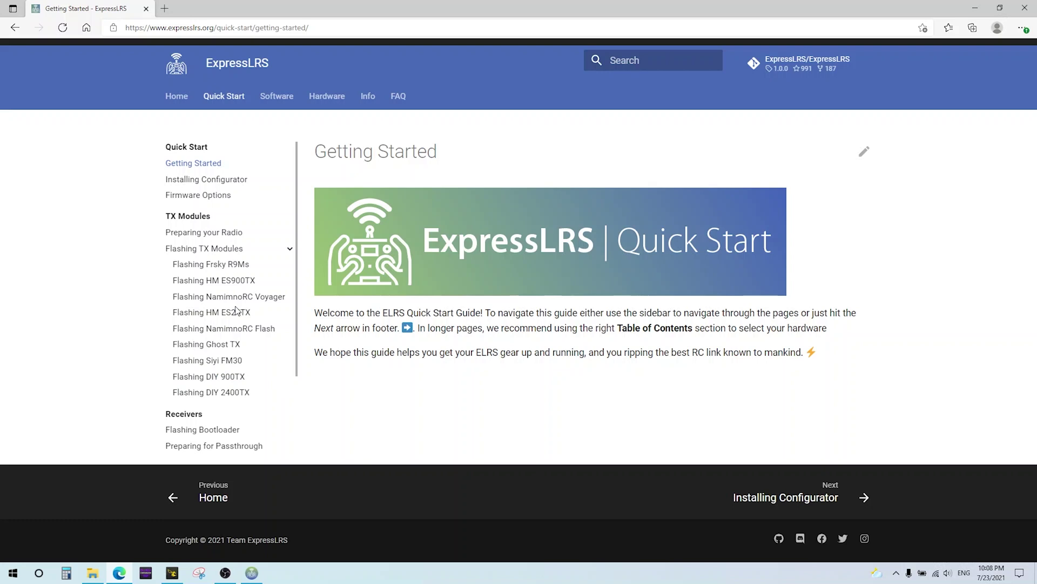
pyautogui.scroll(-1, 236, 310)
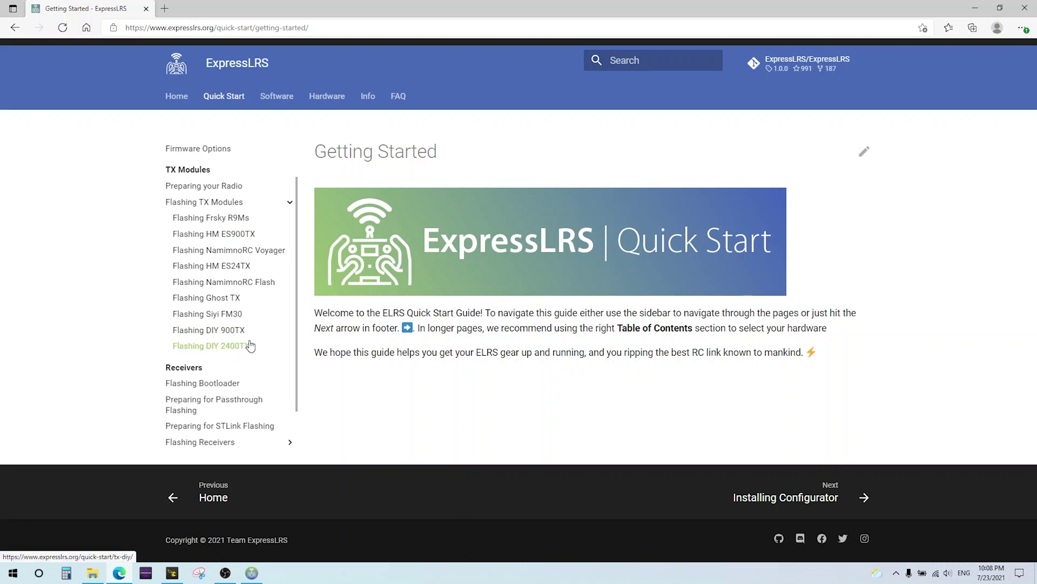
# Read the Flashing Ghost TX page through STLink targets, wiring and updating, then return to top
pyautogui.click(233, 300)
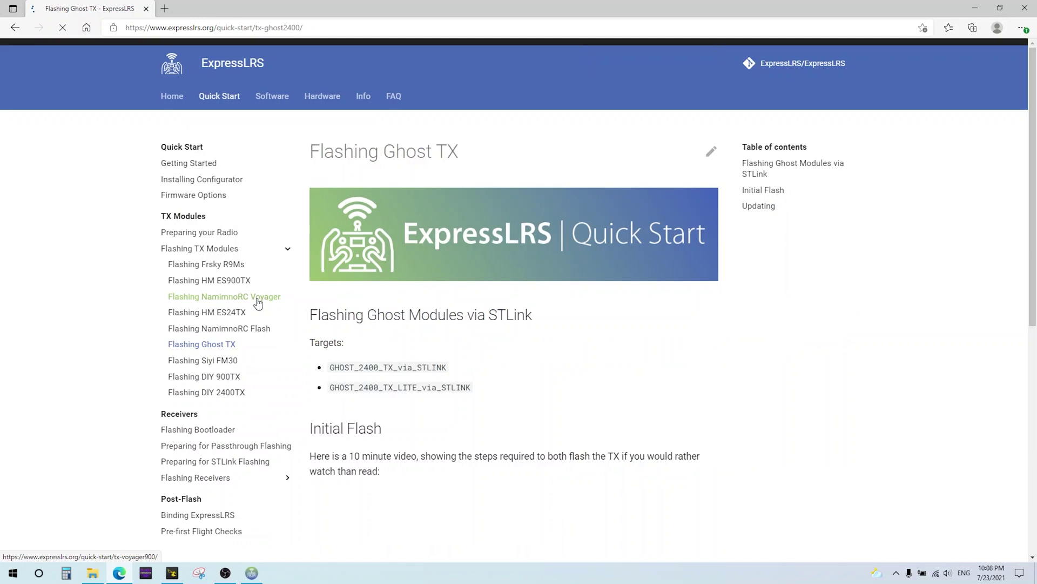
pyautogui.scroll(-3, 661, 361)
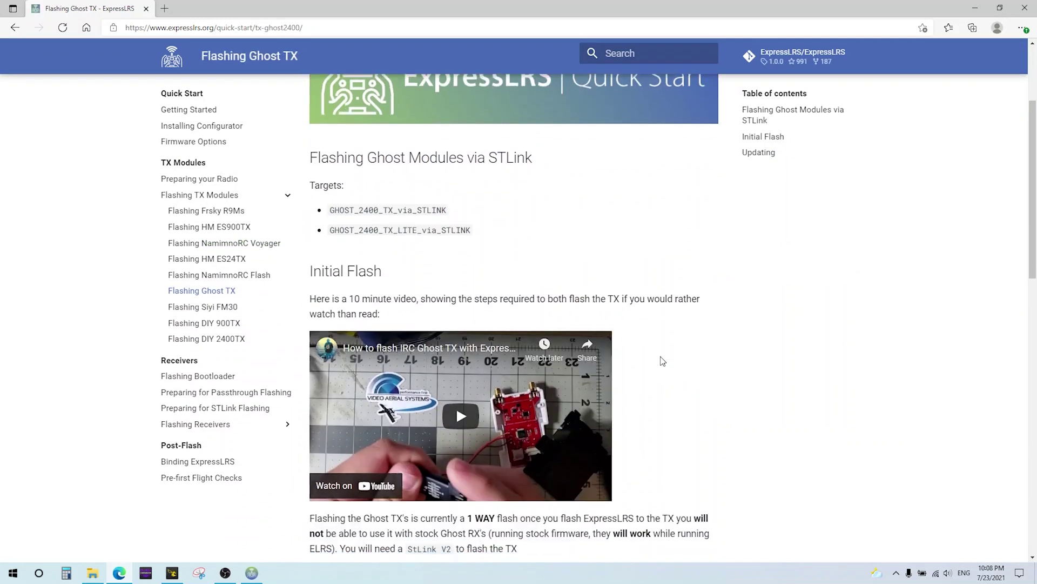
pyautogui.scroll(-6, 663, 361)
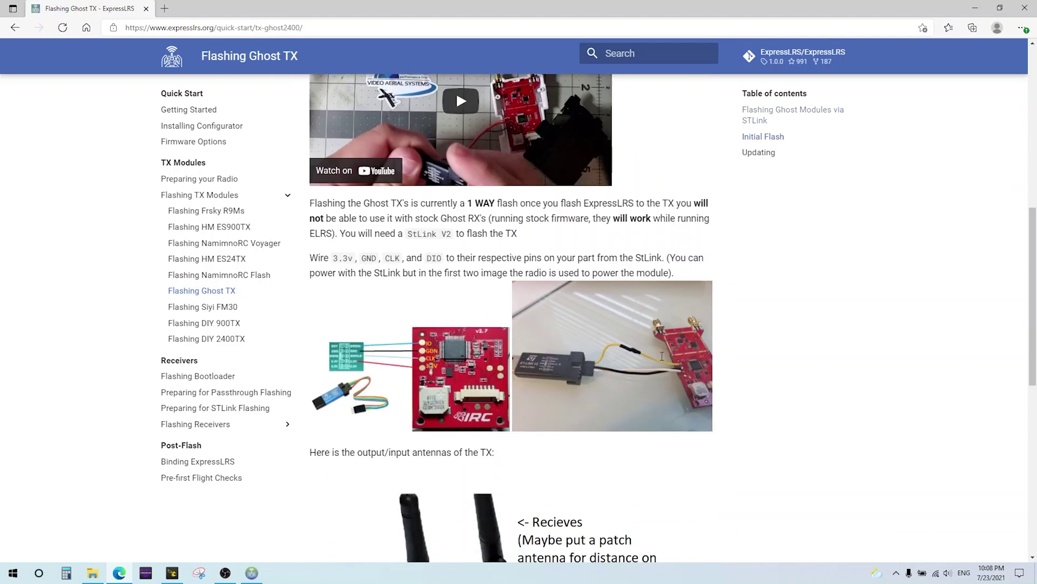
pyautogui.scroll(-9, 661, 357)
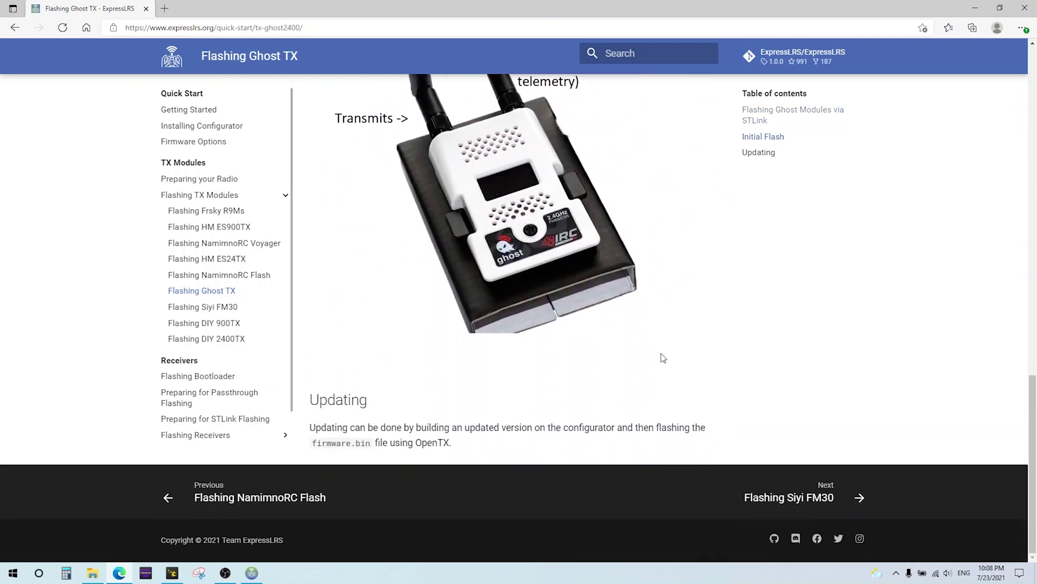
pyautogui.scroll(8, 698, 352)
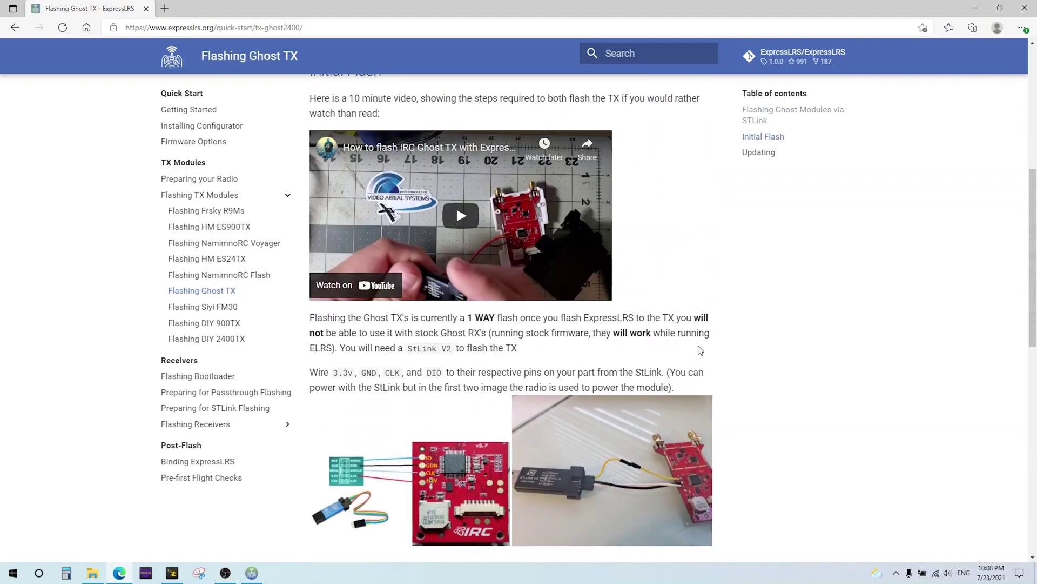
pyautogui.scroll(7, 700, 350)
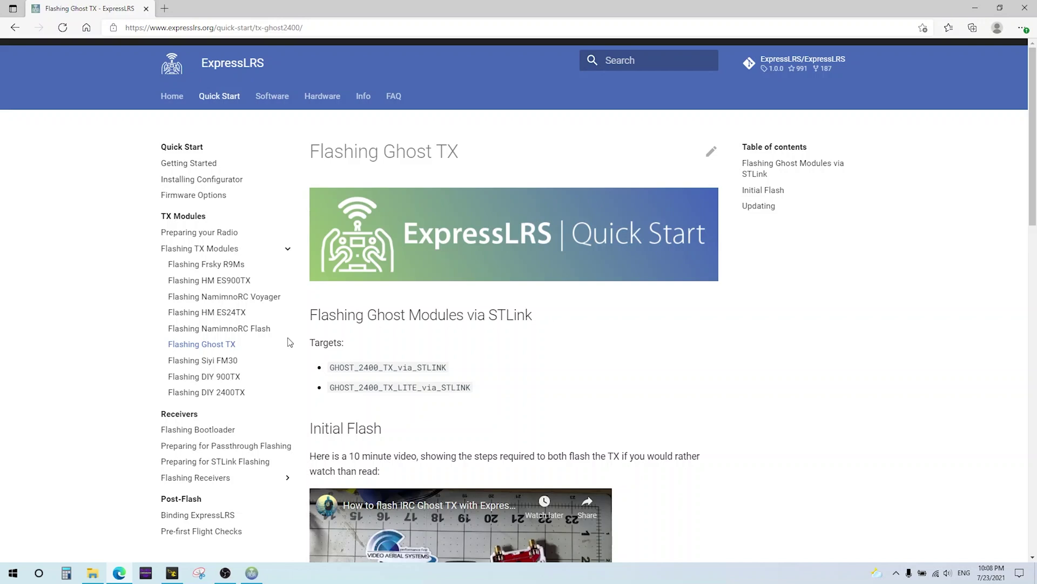
# Read the Flashing HM ES24TX guide's WiFi steps for HappyModel_ES24TX_2400_TX_via_WIFI
pyautogui.click(229, 317)
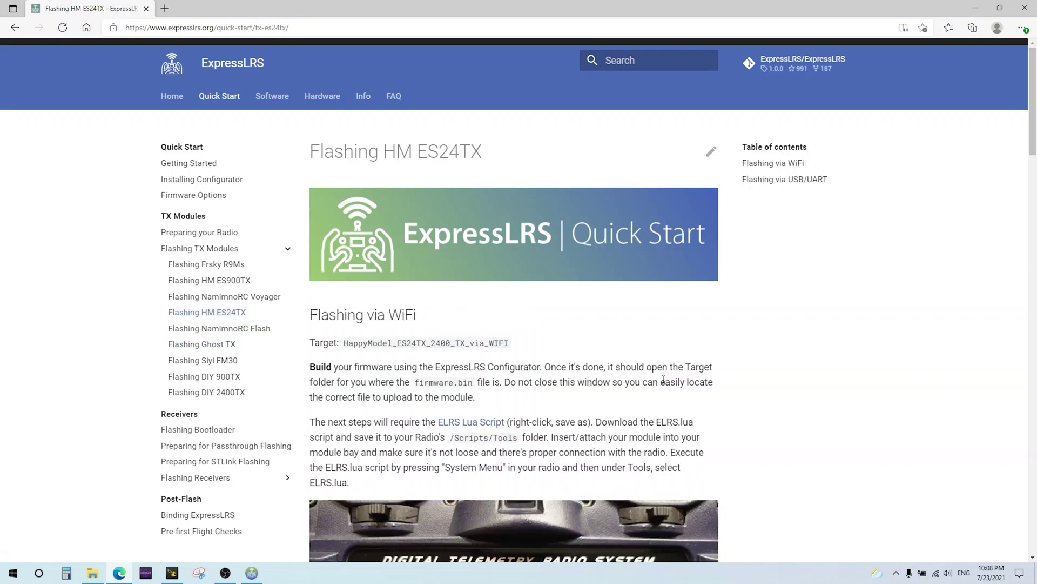
pyautogui.scroll(-2, 697, 367)
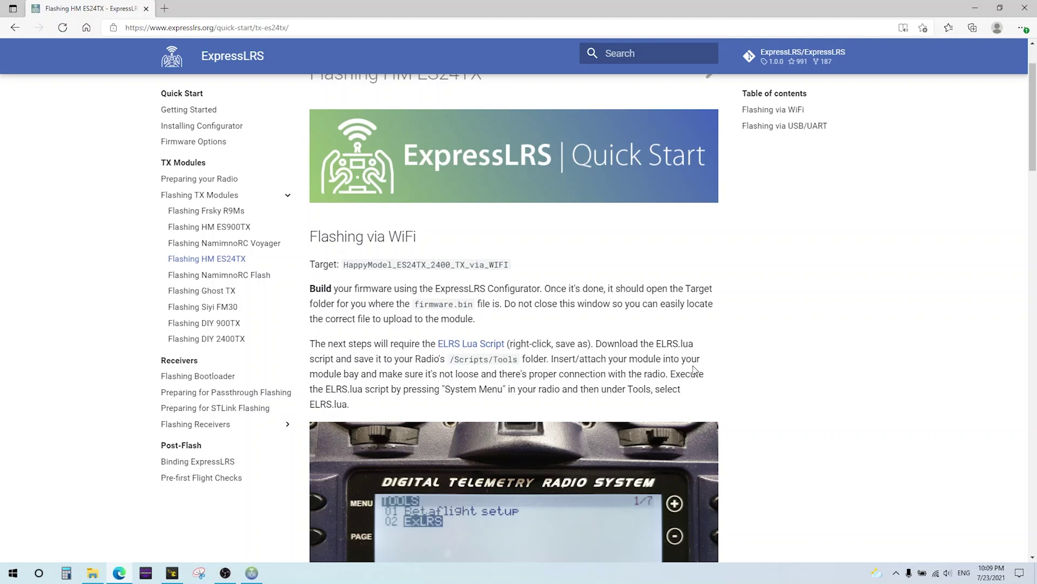
pyautogui.scroll(-3, 694, 369)
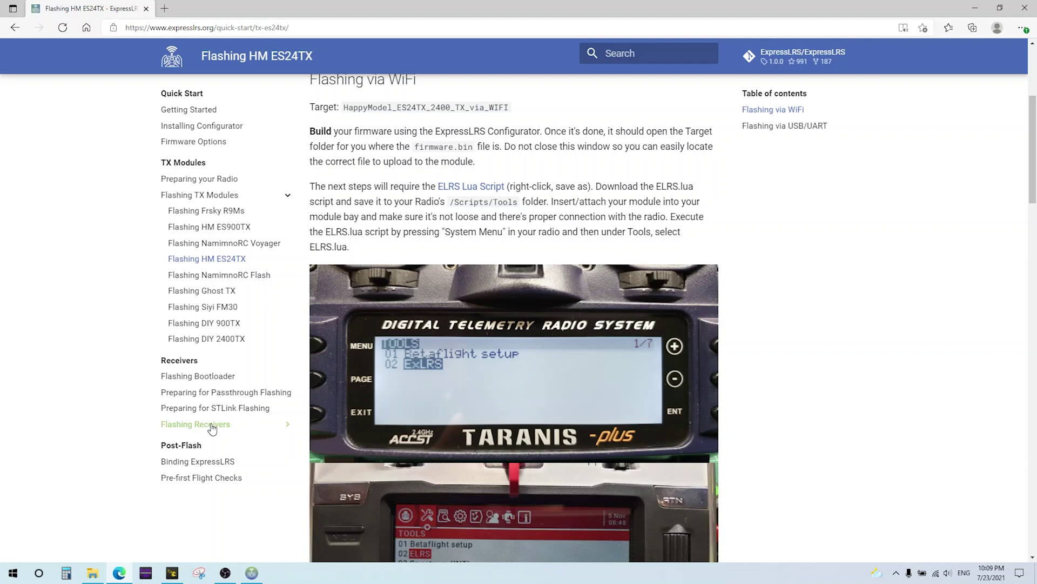
# Expand the Flashing Receivers section in the sidebar to list the receiver guides
pyautogui.click(213, 425)
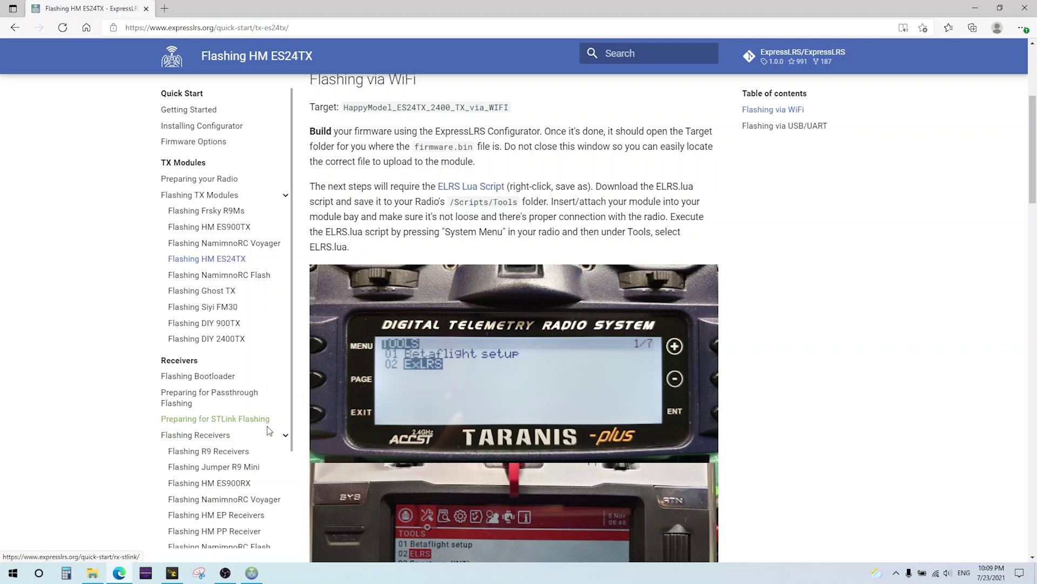
pyautogui.scroll(-2, 268, 431)
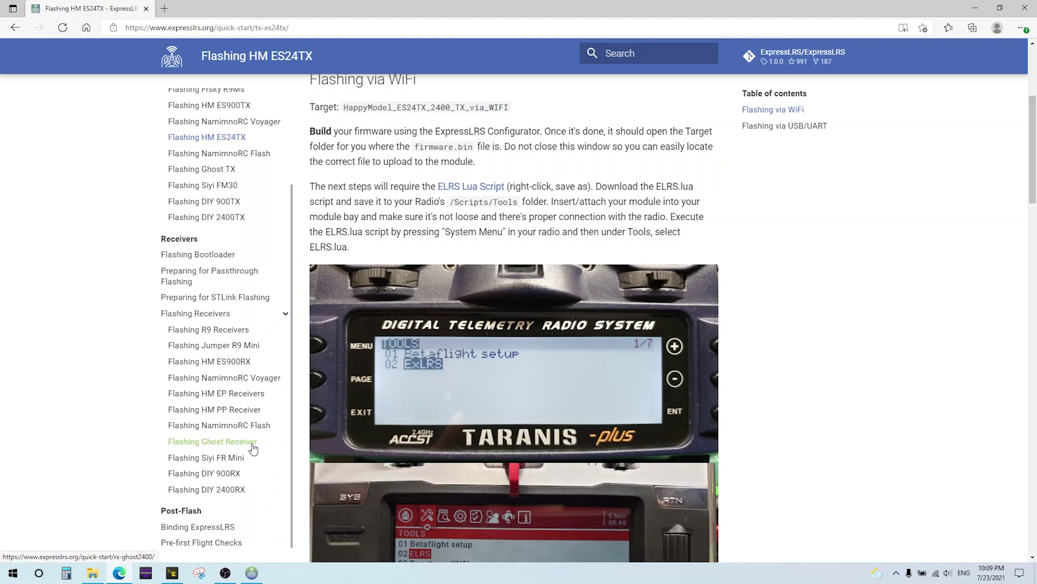
pyautogui.scroll(2, 253, 458)
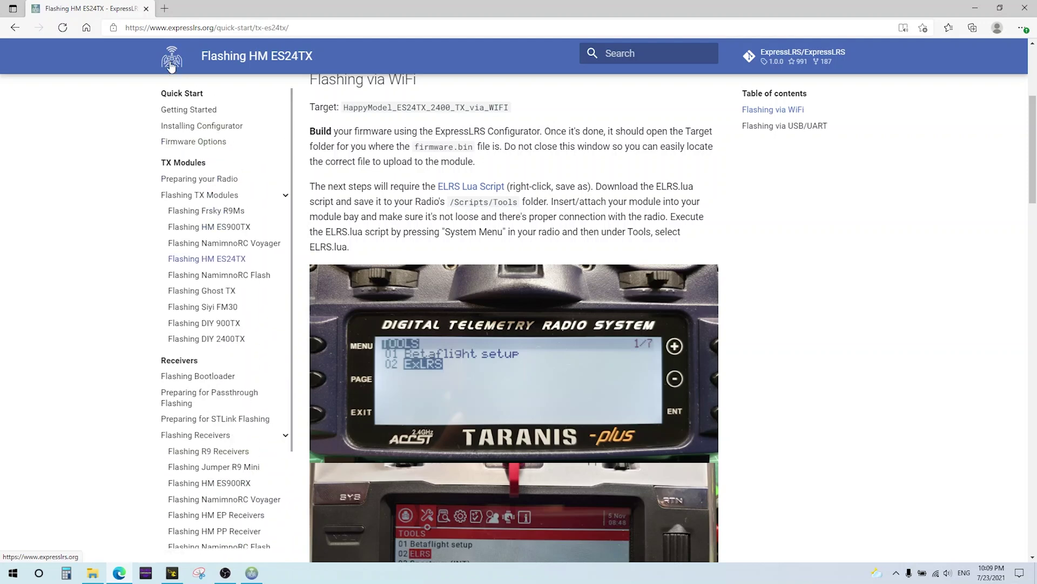
# Open the GitHub v1.0.1 release page from the homepage and view its assets, including Setup-1.0.1.exe
pyautogui.click(170, 63)
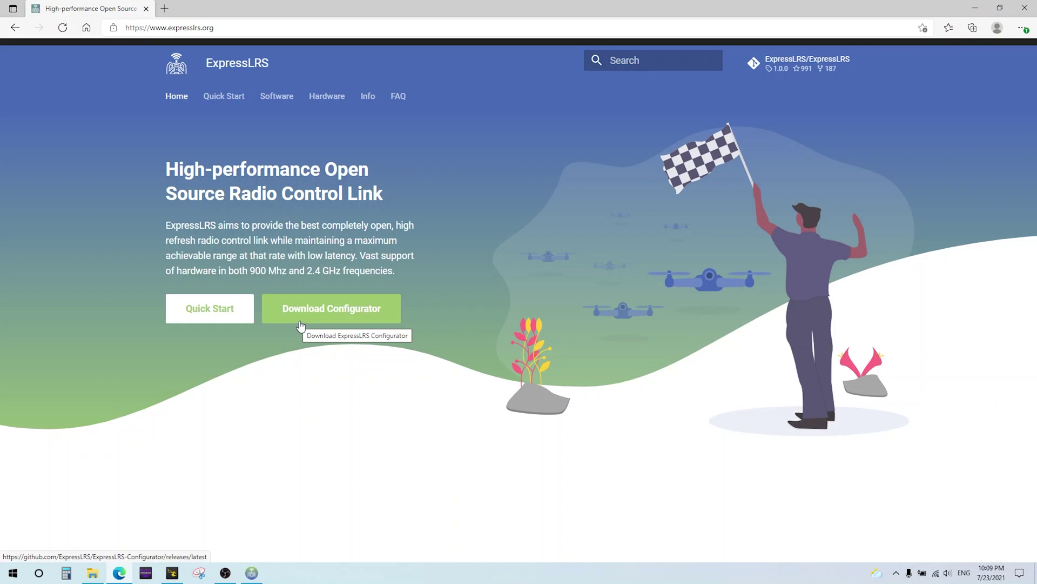
pyautogui.click(310, 327)
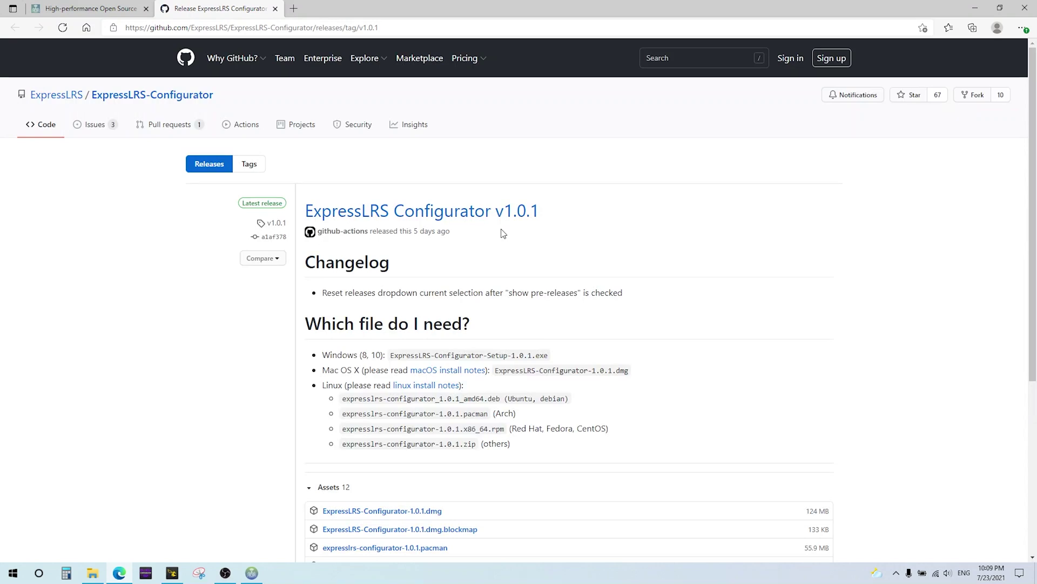
pyautogui.scroll(-3, 632, 354)
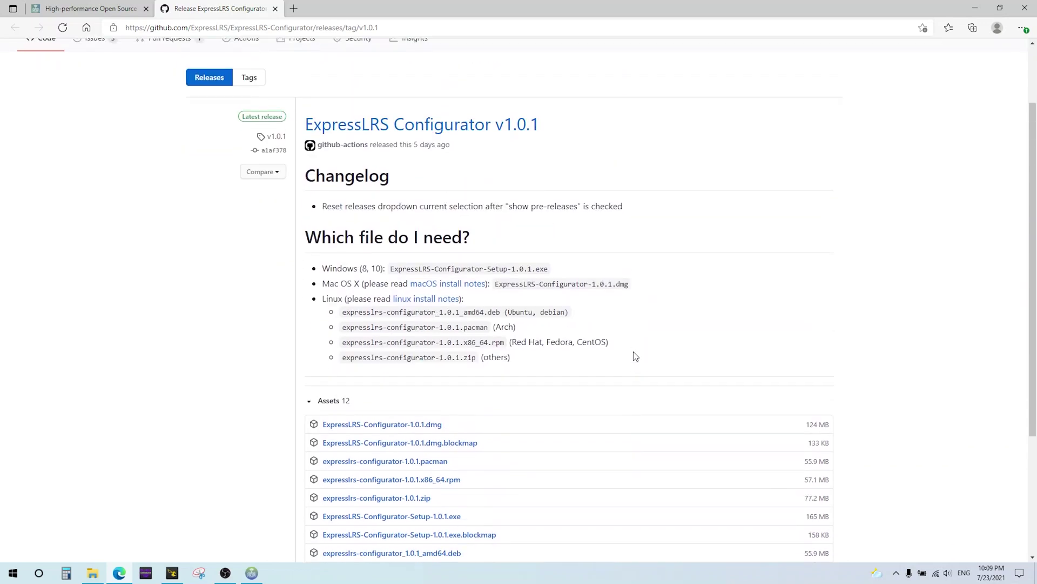
pyautogui.scroll(-3, 632, 351)
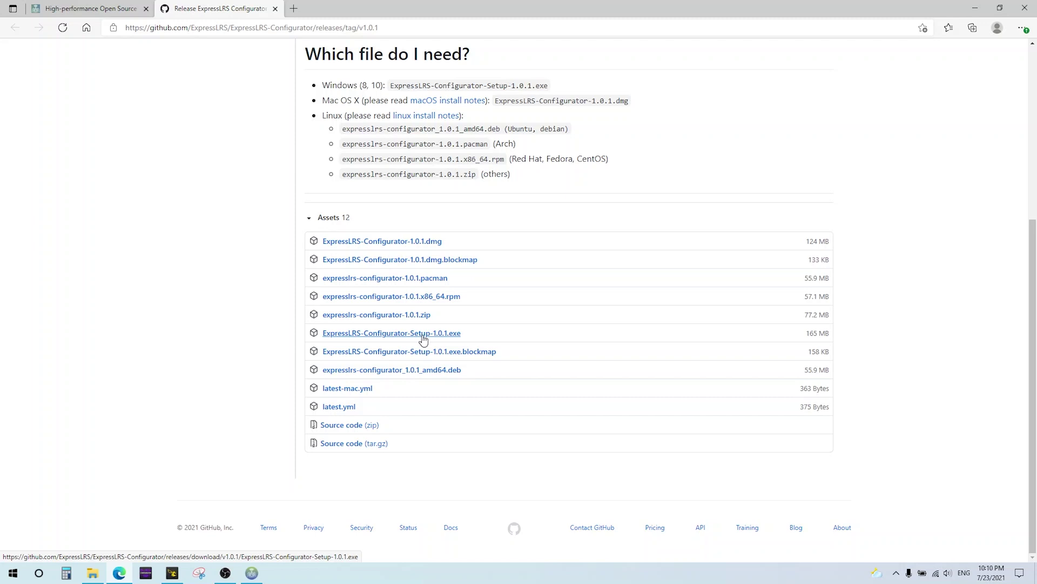
# Show the Configurator page of ExpressLRS Configurator v1.0.1 with official release 1.0.0 selected
pyautogui.click(252, 573)
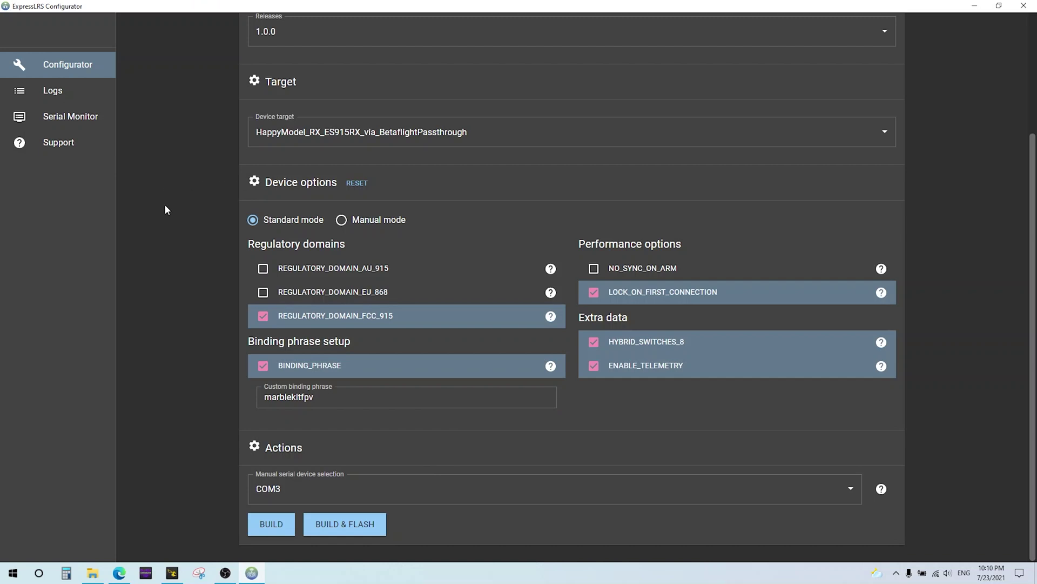
pyautogui.click(54, 87)
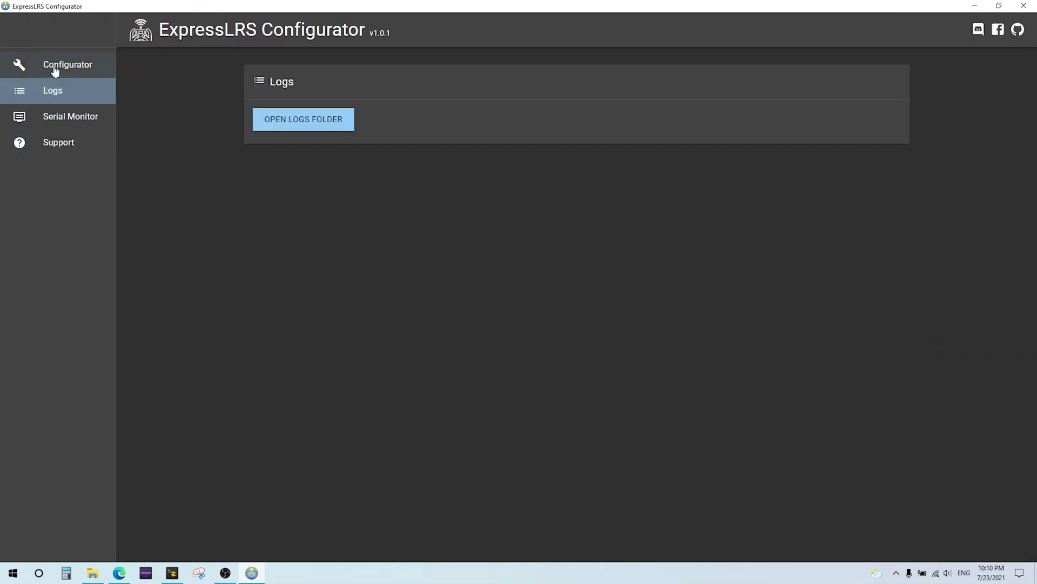
pyautogui.click(55, 70)
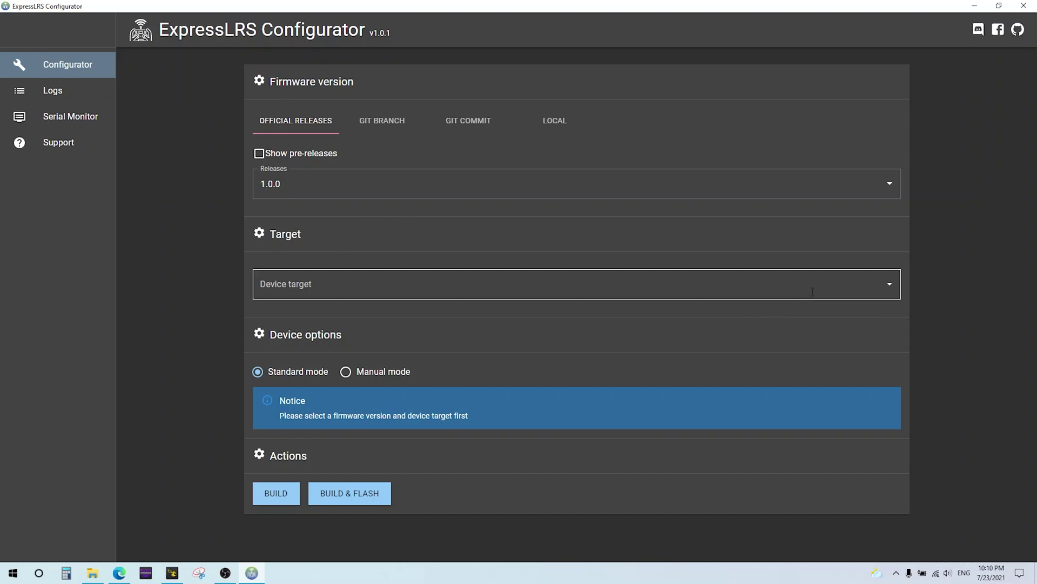
# Browse the SIYI, Frsky and Ghost device targets, closing the list without selecting one
pyautogui.click(890, 286)
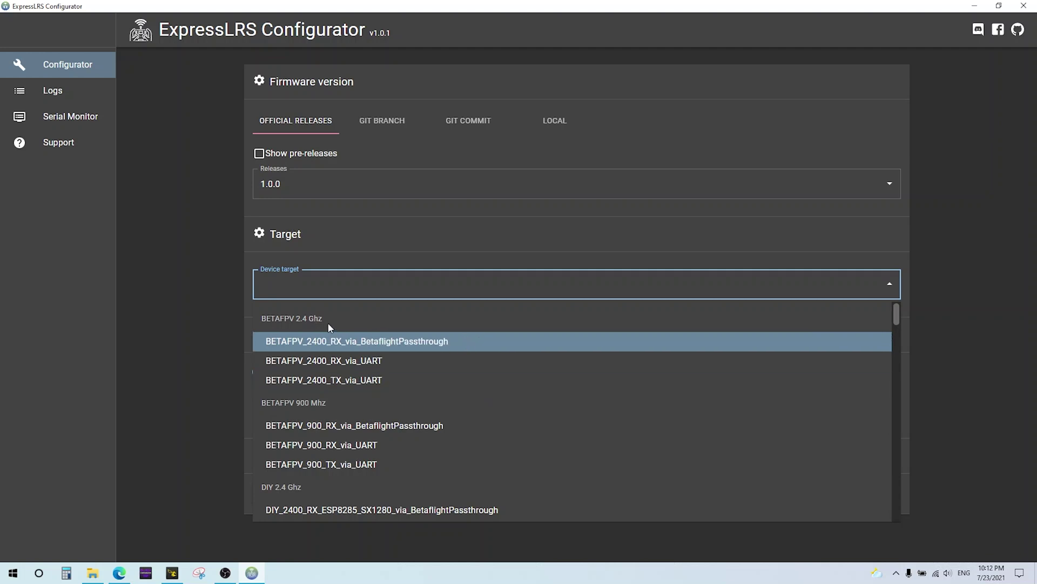
pyautogui.scroll(-1, 409, 401)
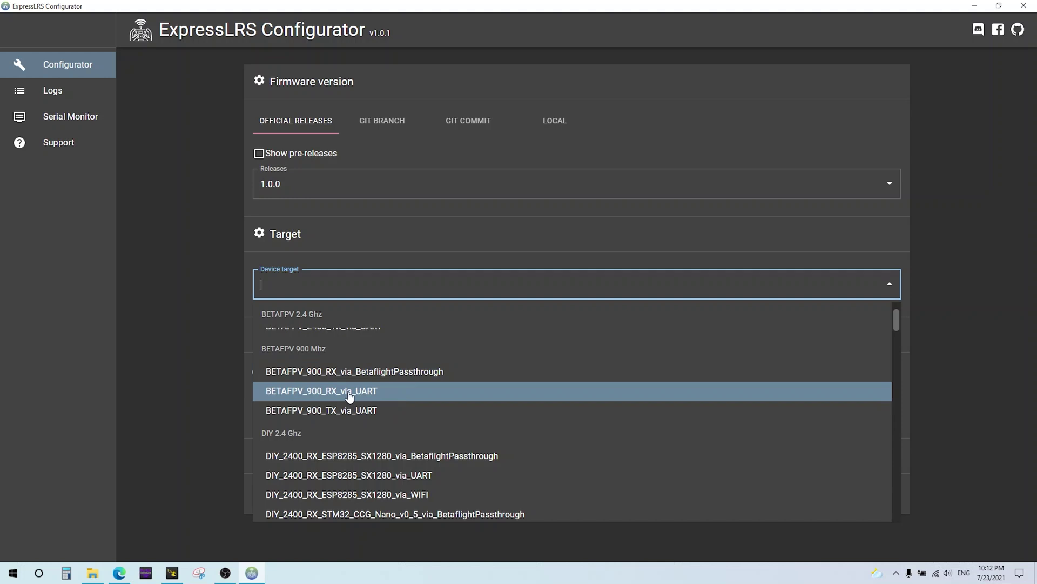
pyautogui.scroll(-1, 373, 424)
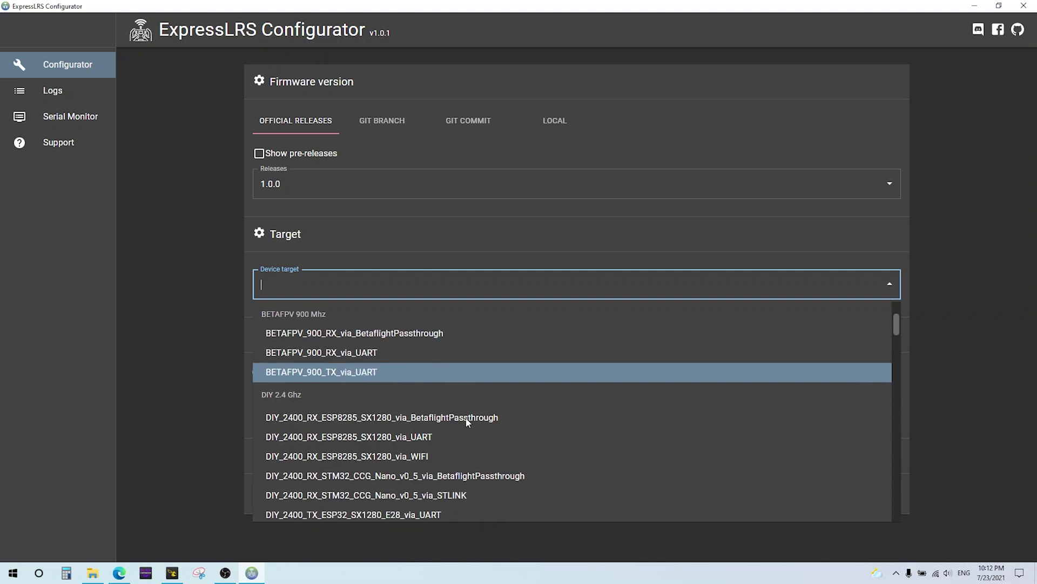
pyautogui.scroll(-2, 467, 422)
pyautogui.scroll(-7, 469, 422)
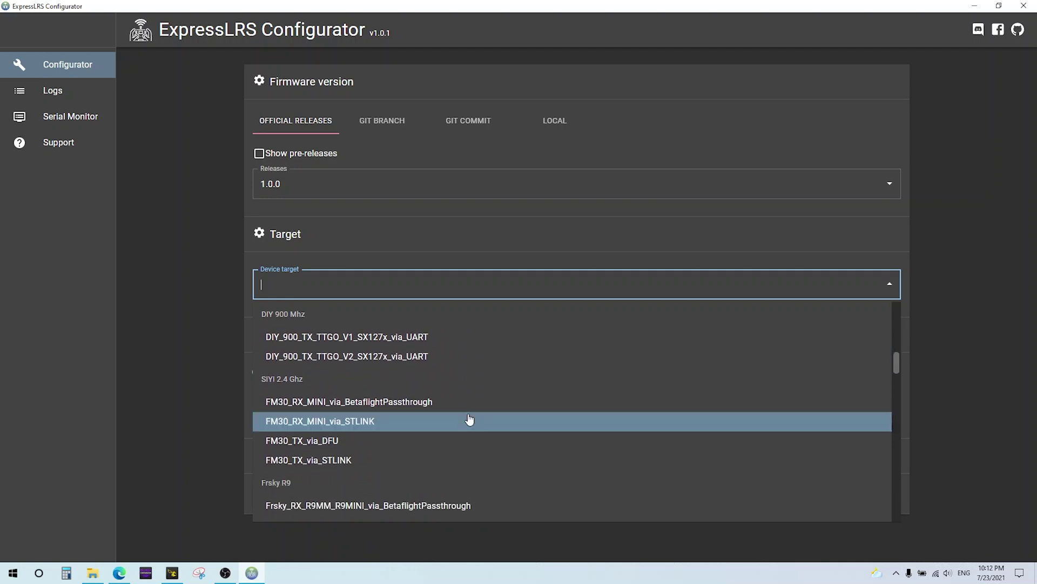
pyautogui.scroll(-1, 469, 403)
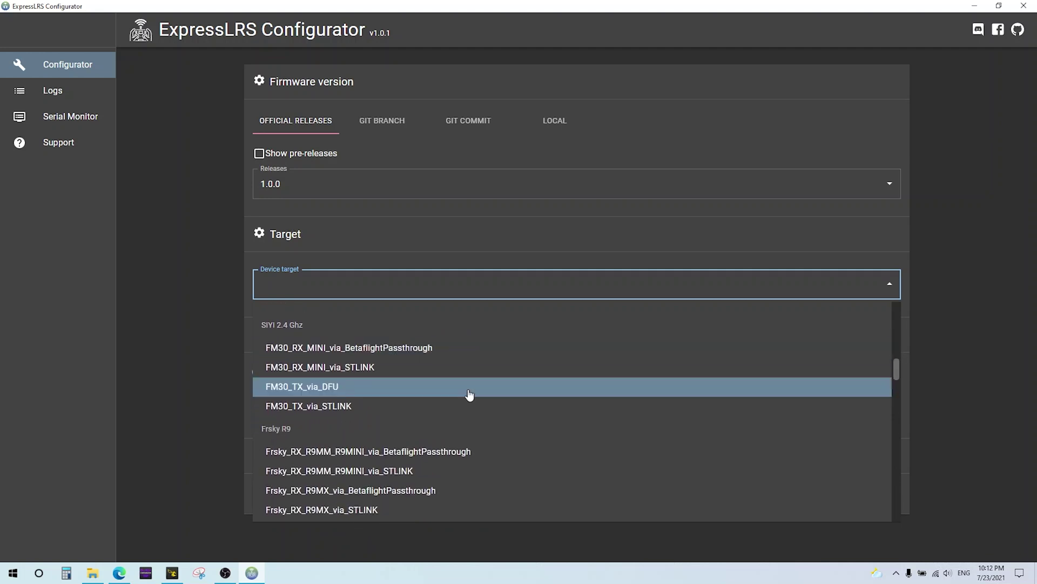
pyautogui.scroll(-1, 471, 396)
pyautogui.scroll(-1, 482, 397)
pyautogui.scroll(-2, 483, 397)
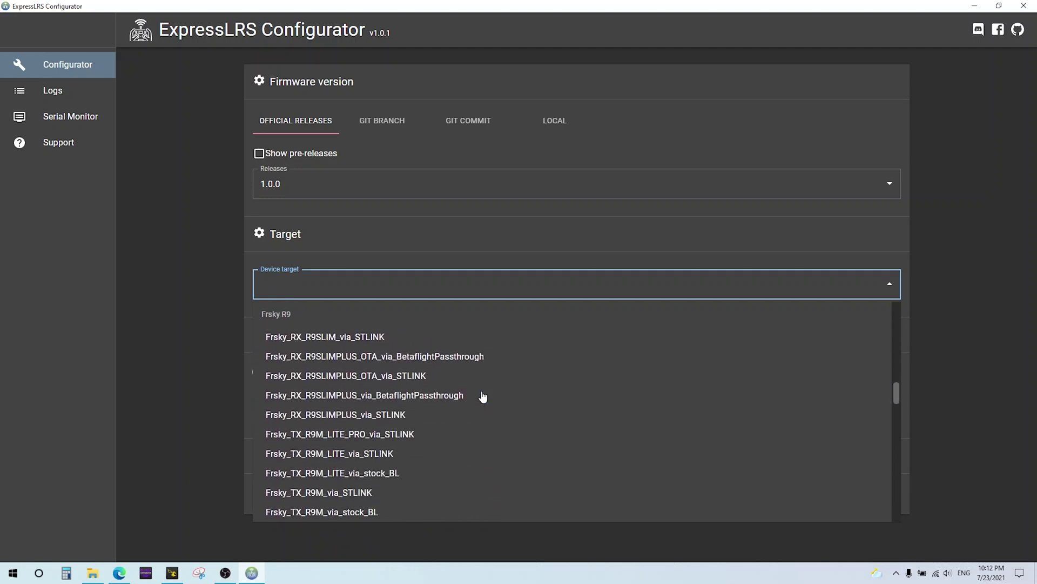
pyautogui.scroll(-3, 482, 397)
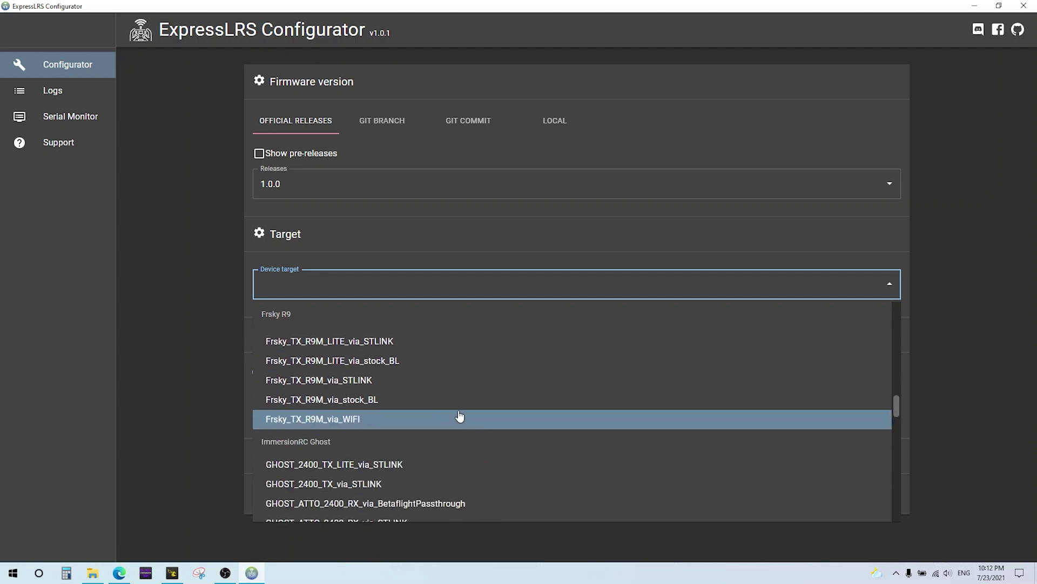
pyautogui.click(185, 415)
# View the GitHub release page, then the expresslrs.org Installing Configurator guide in Edge
pyautogui.click(119, 573)
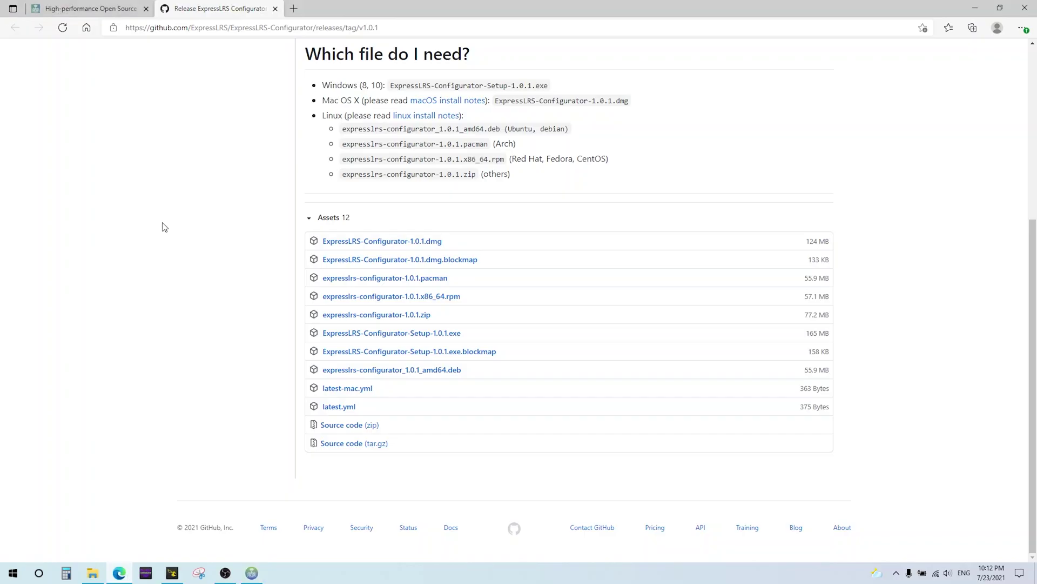
pyautogui.click(111, 9)
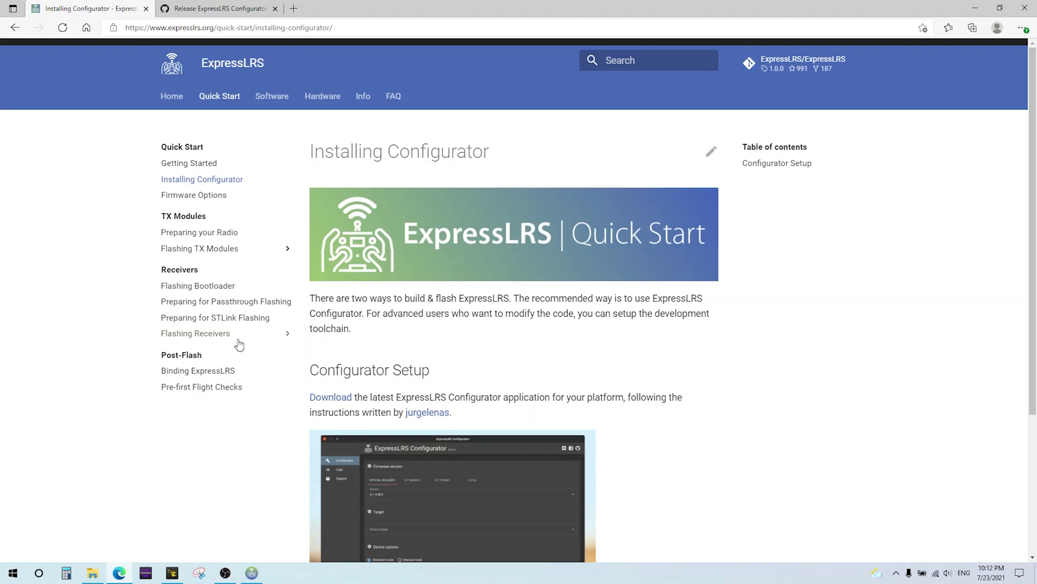
# Scroll the device target list to find BETAFPV_2400_RX_via_BetaflightPassthrough among the BETAFPV entries
pyautogui.click(252, 572)
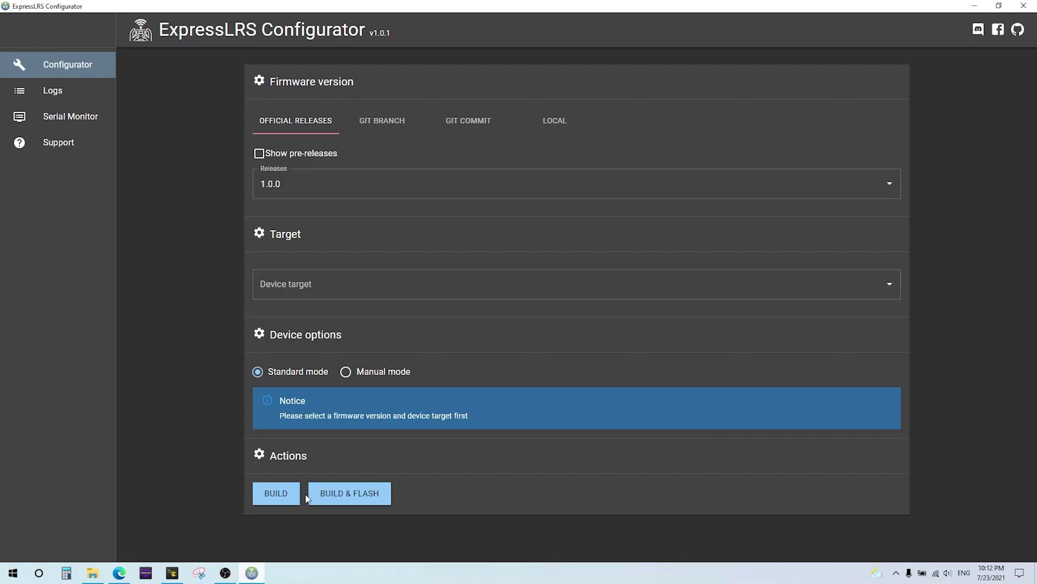
pyautogui.click(822, 283)
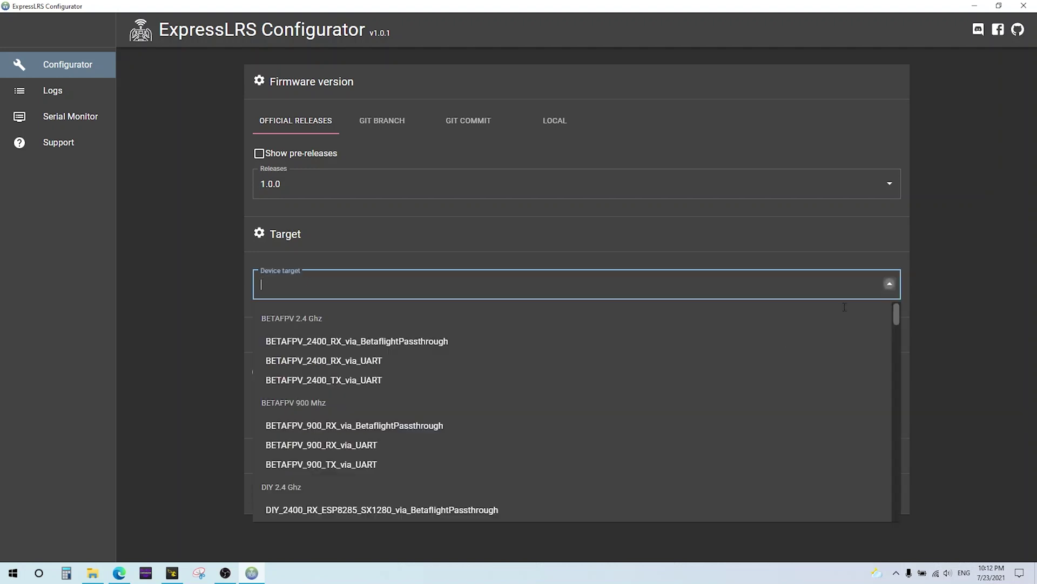
pyautogui.scroll(-3, 740, 386)
pyautogui.scroll(-10, 732, 385)
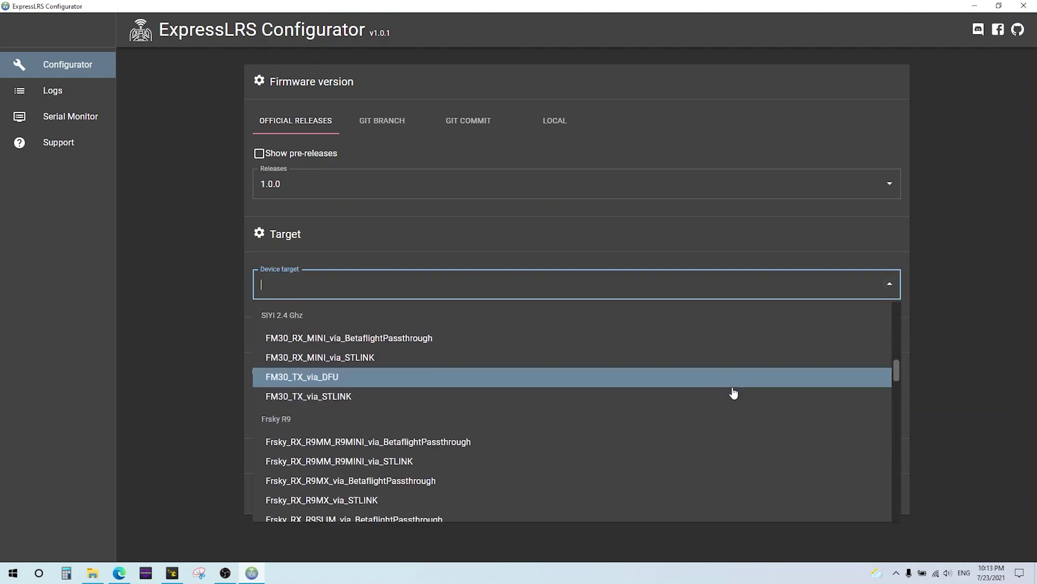
pyautogui.scroll(-3, 730, 396)
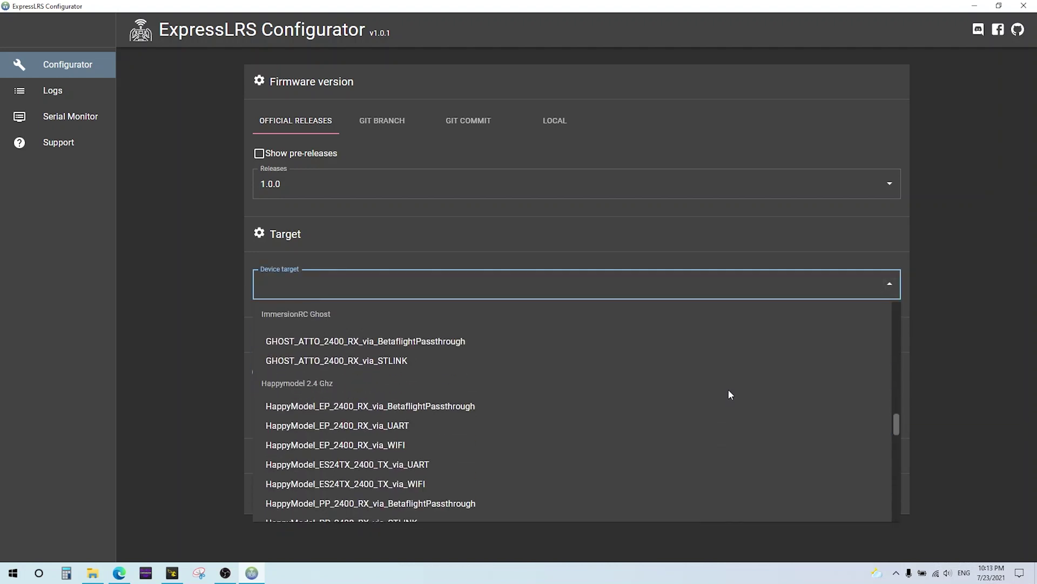
pyautogui.scroll(-8, 729, 395)
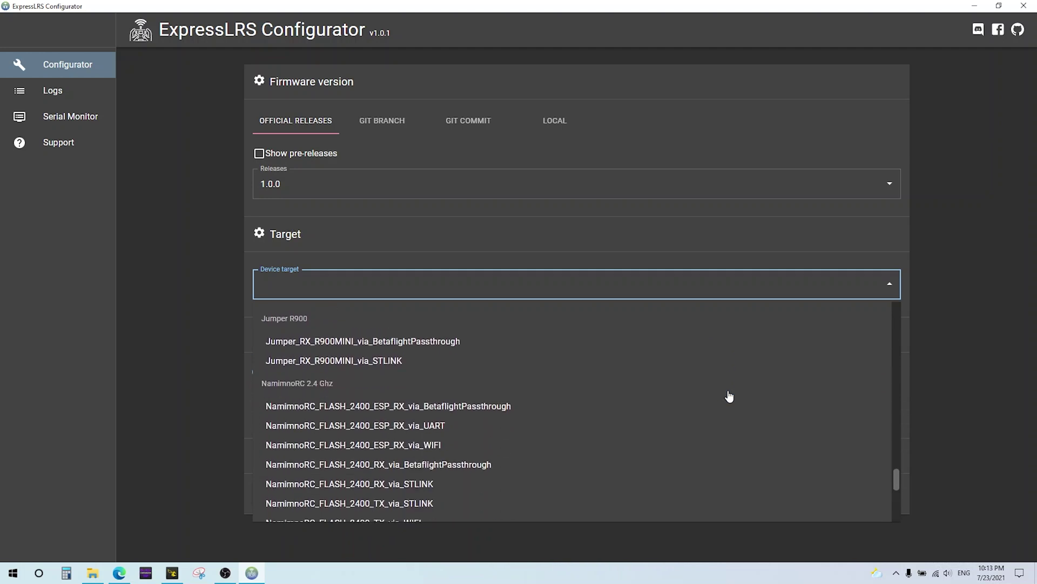
pyautogui.scroll(-1, 728, 391)
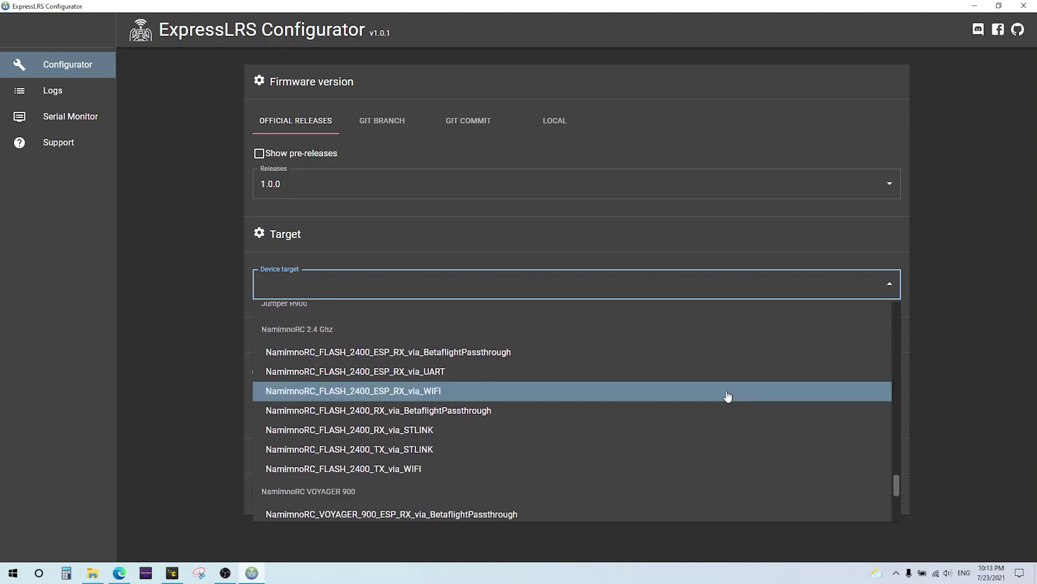
pyautogui.scroll(-4, 728, 396)
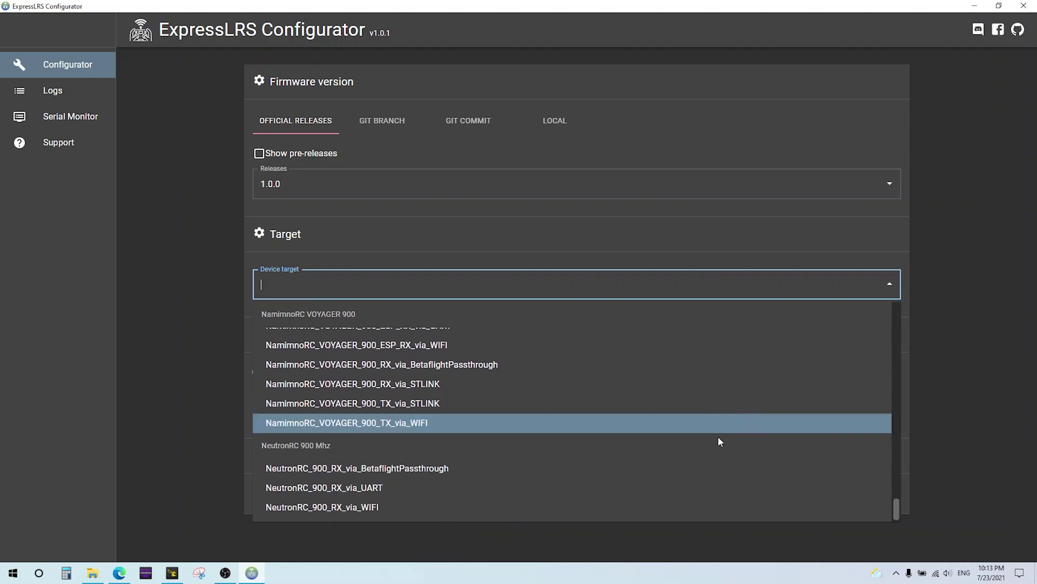
pyautogui.scroll(12, 719, 437)
pyautogui.scroll(10, 720, 439)
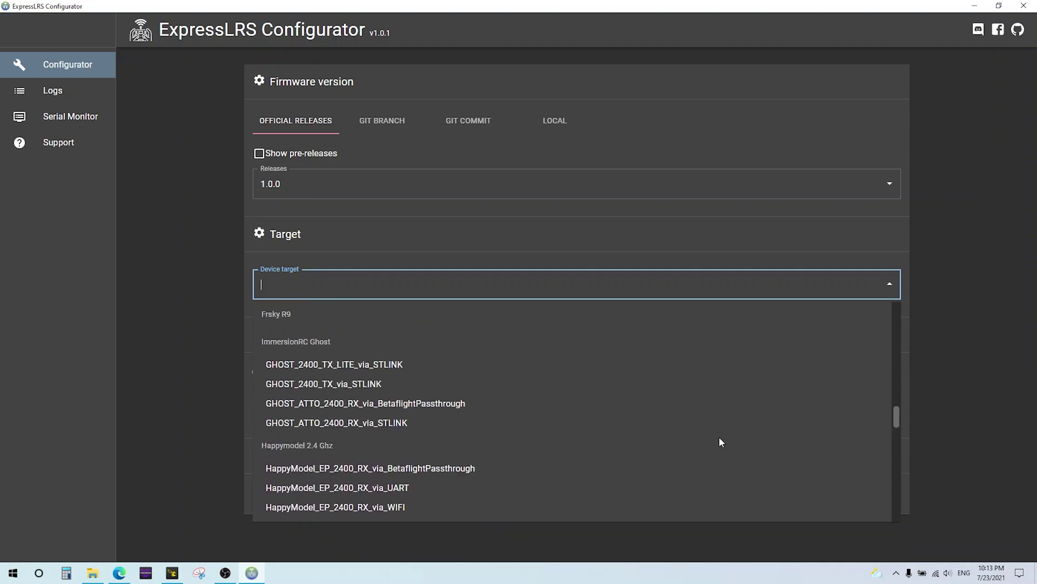
pyautogui.scroll(10, 722, 443)
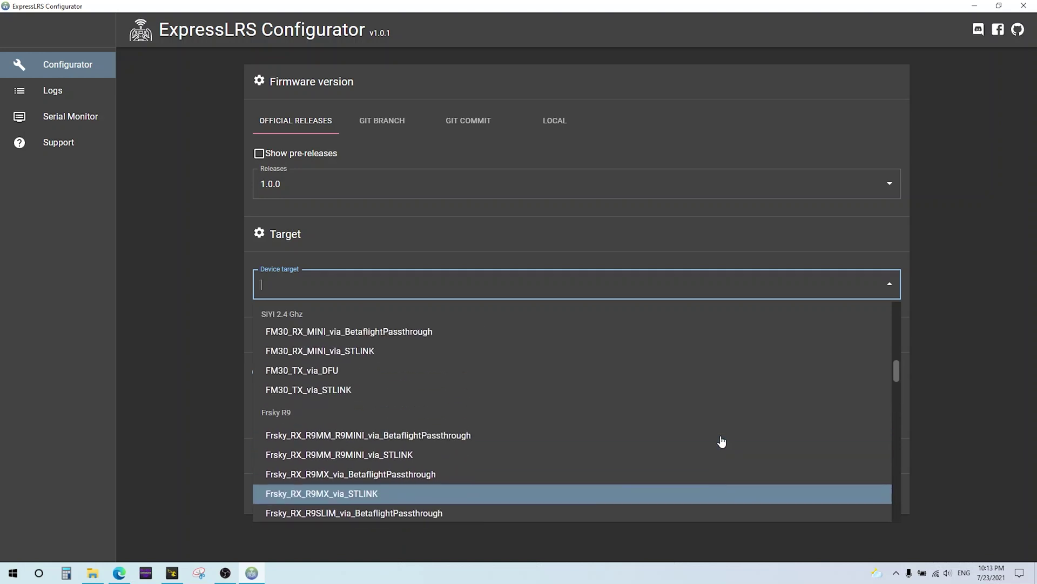
pyautogui.scroll(3, 722, 440)
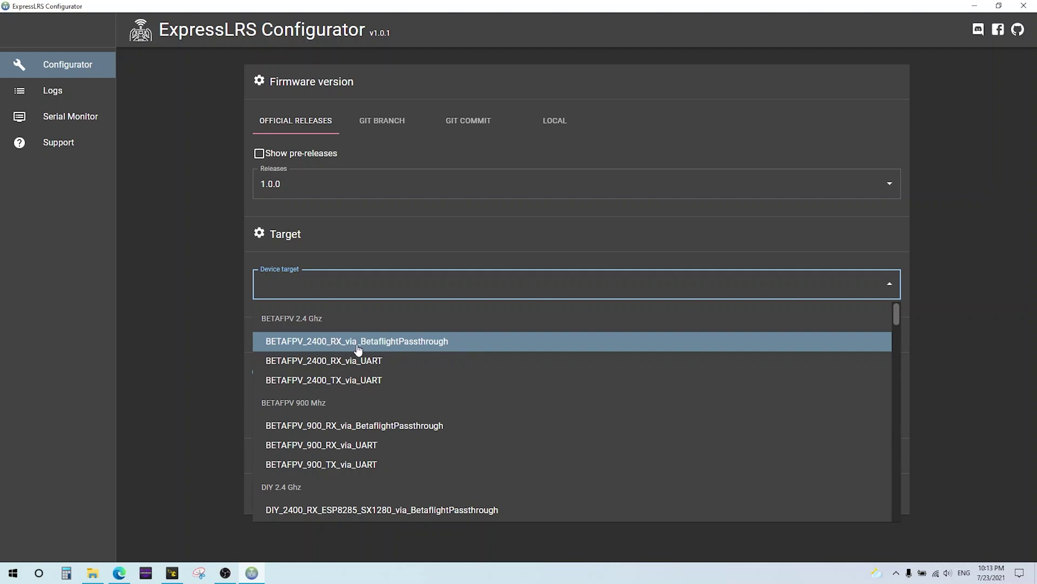
pyautogui.click(408, 346)
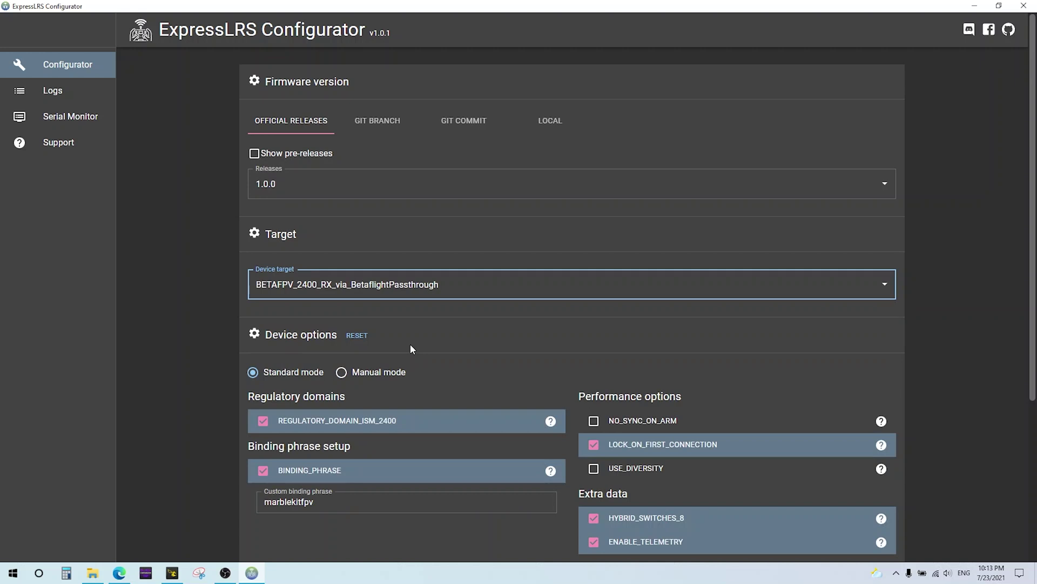
pyautogui.scroll(-3, 189, 344)
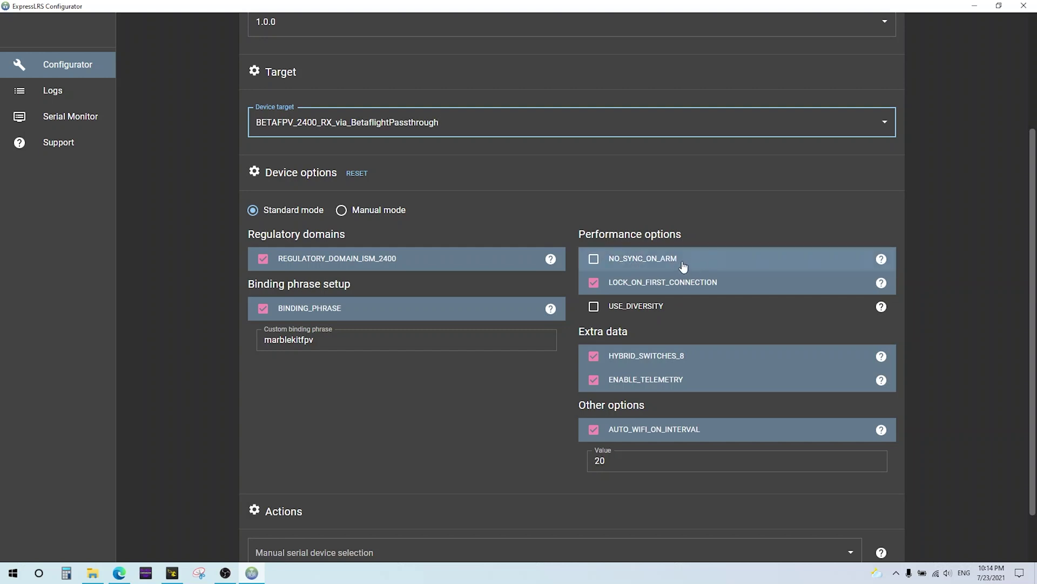
pyautogui.moveTo(883, 262)
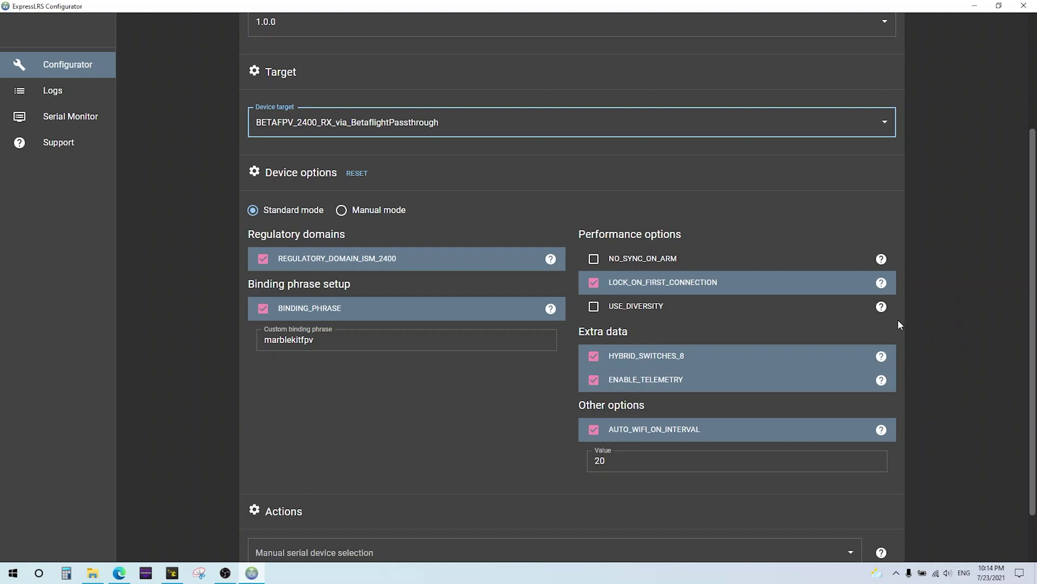
# Confirm the port in Betaflight Configurator, then choose COM3 as the manual serial device
pyautogui.moveTo(883, 284)
pyautogui.moveTo(880, 358)
pyautogui.moveTo(884, 385)
pyautogui.scroll(-2, 945, 443)
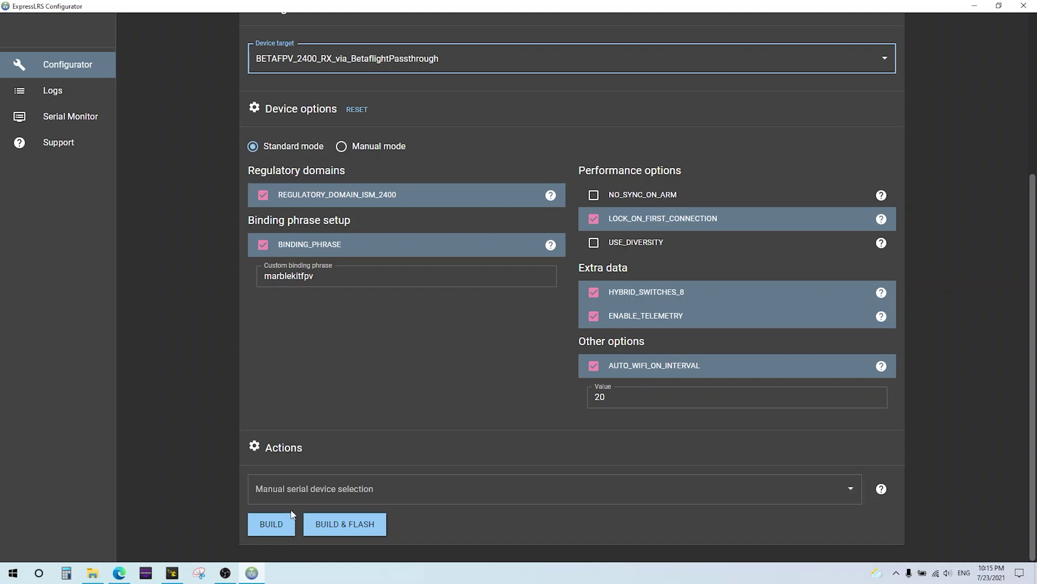
pyautogui.click(851, 495)
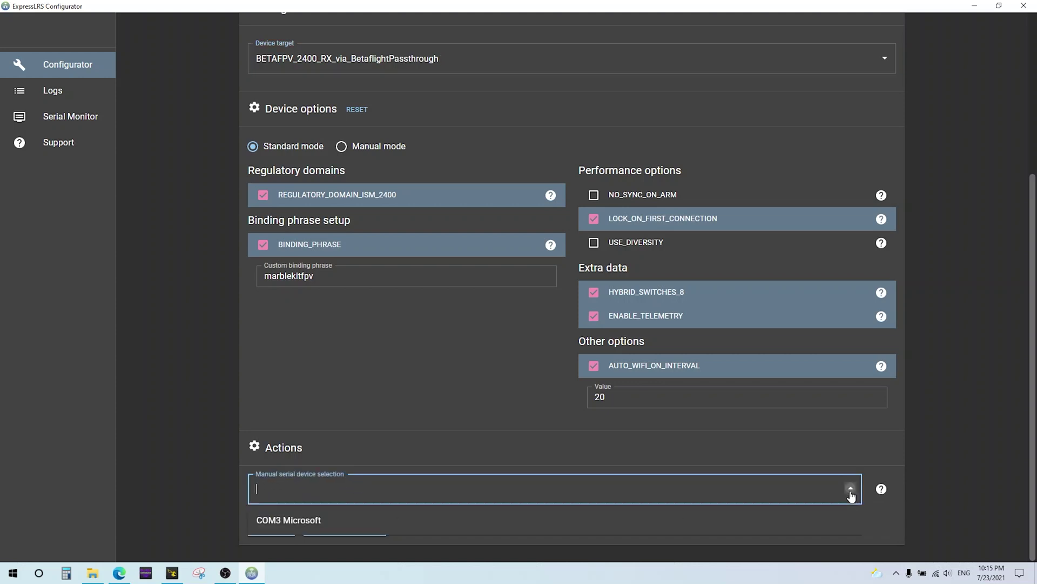
pyautogui.click(191, 489)
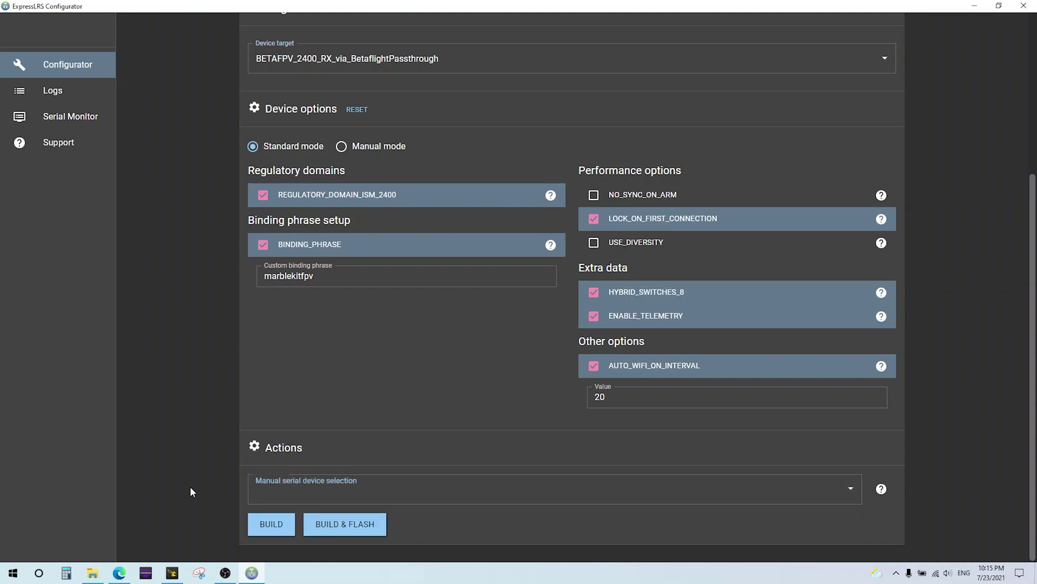
pyautogui.click(172, 573)
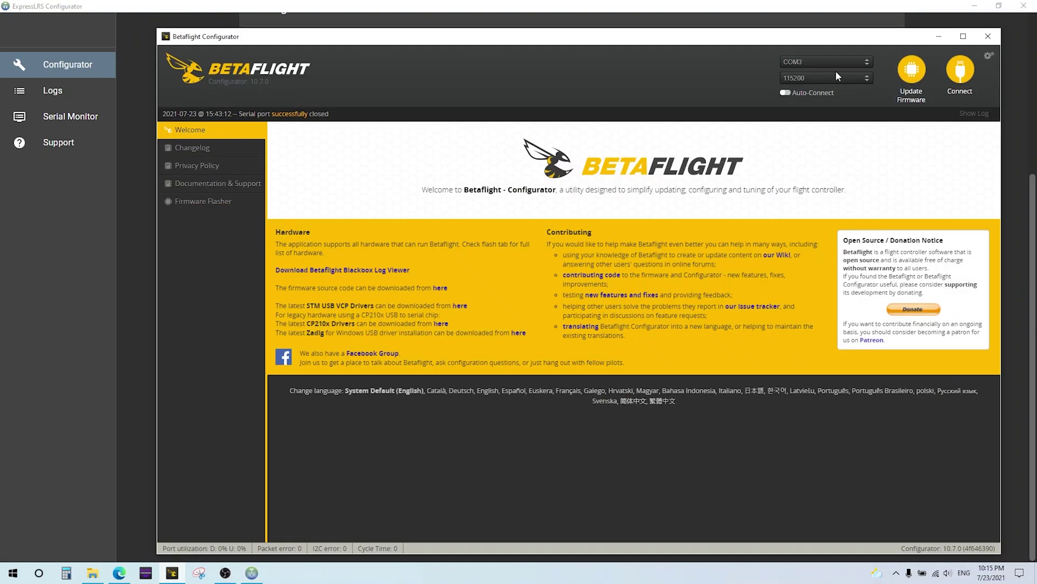
pyautogui.click(937, 37)
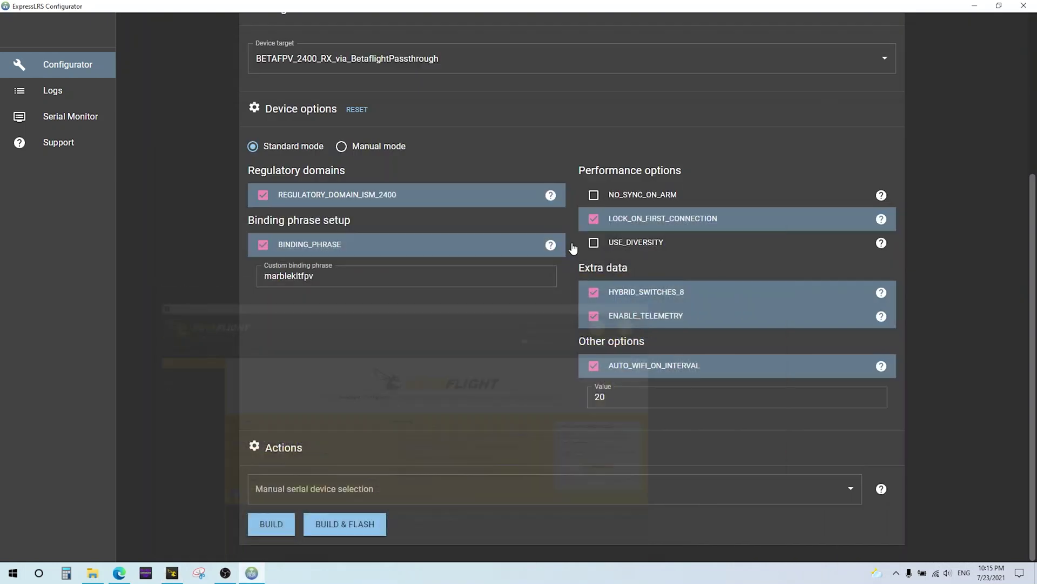
pyautogui.click(853, 496)
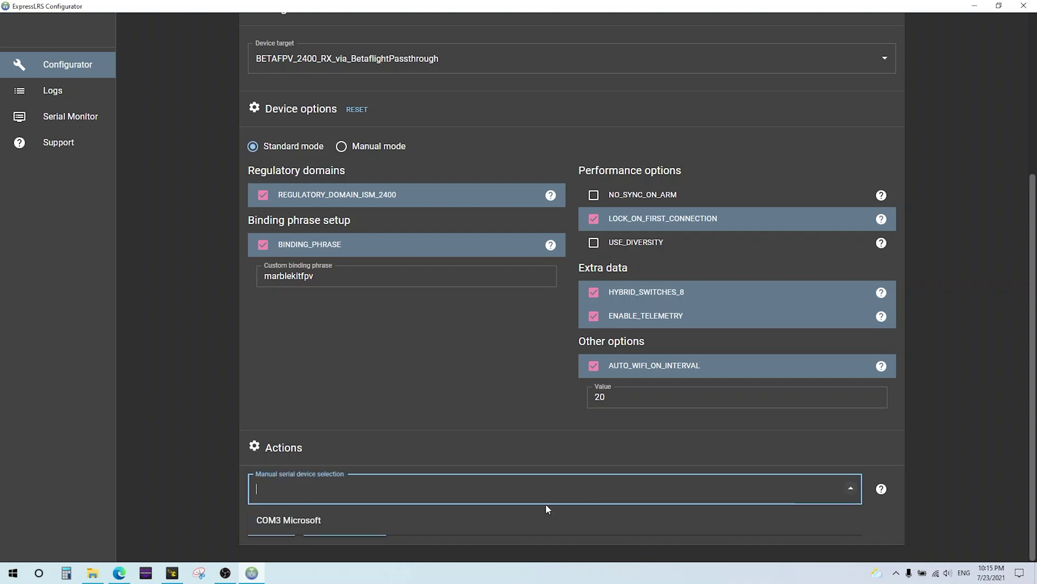
pyautogui.click(301, 520)
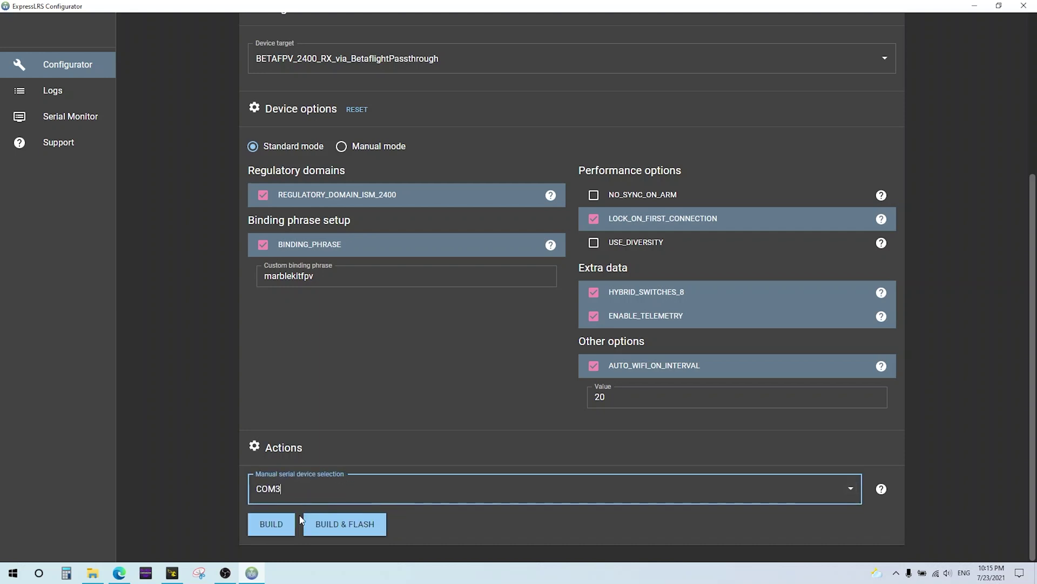
# Start BUILD & FLASH for the BETAFPV 2400 receiver firmware
pyautogui.click(360, 531)
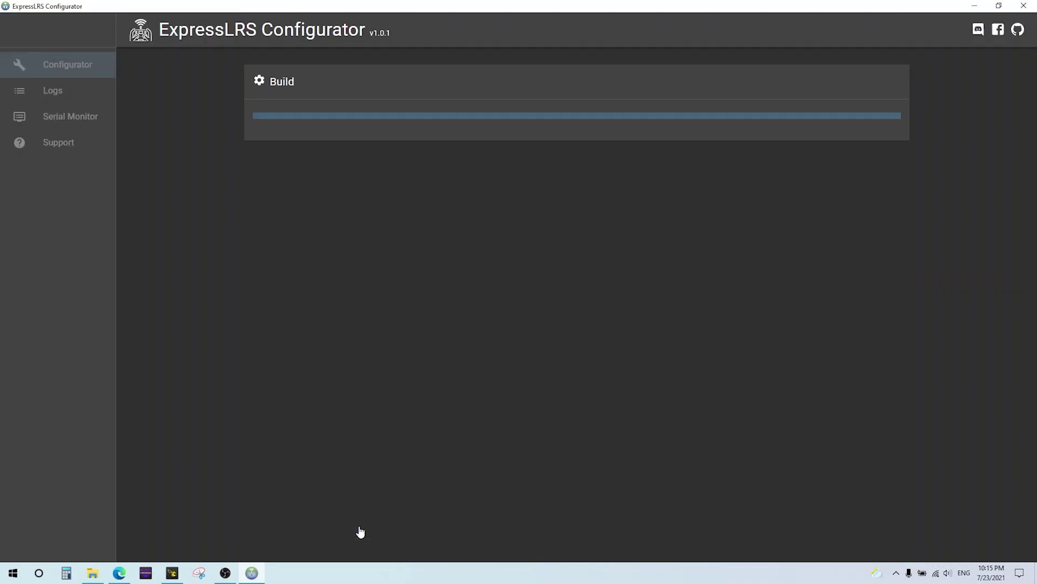